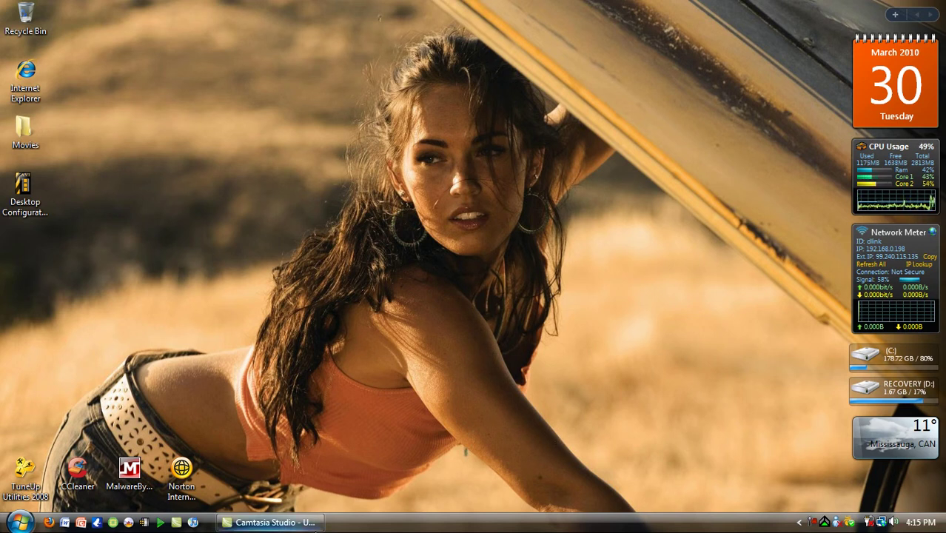
Close Camtasia Studio from the taskbar and drag the Desktop Configuration shortcut to the Recycle Bin.
{"action": "right_click", "coordinate": [302, 525]}
{"action": "left_click", "coordinate": [333, 510]}
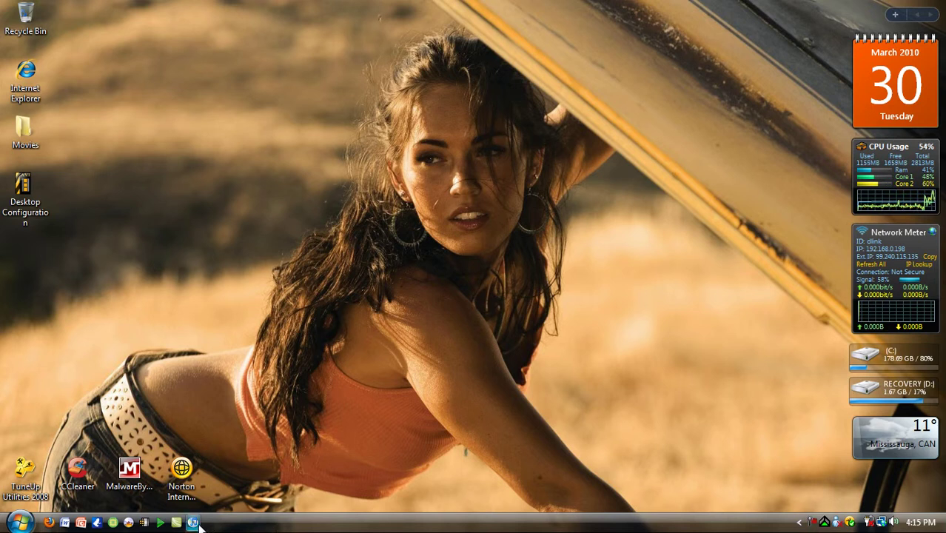
{"action": "left_click_drag", "start_coordinate": [24, 191], "coordinate": [26, 19]}
Empty the Recycle Bin to permanently delete the shortcut.
{"action": "right_click", "coordinate": [26, 19]}
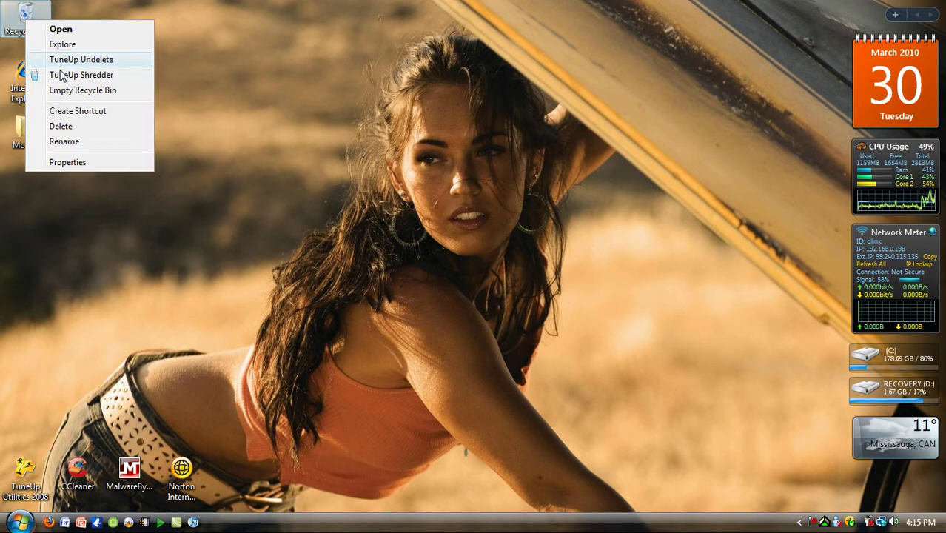
{"action": "left_click", "coordinate": [74, 92]}
{"action": "key", "text": "Return"}
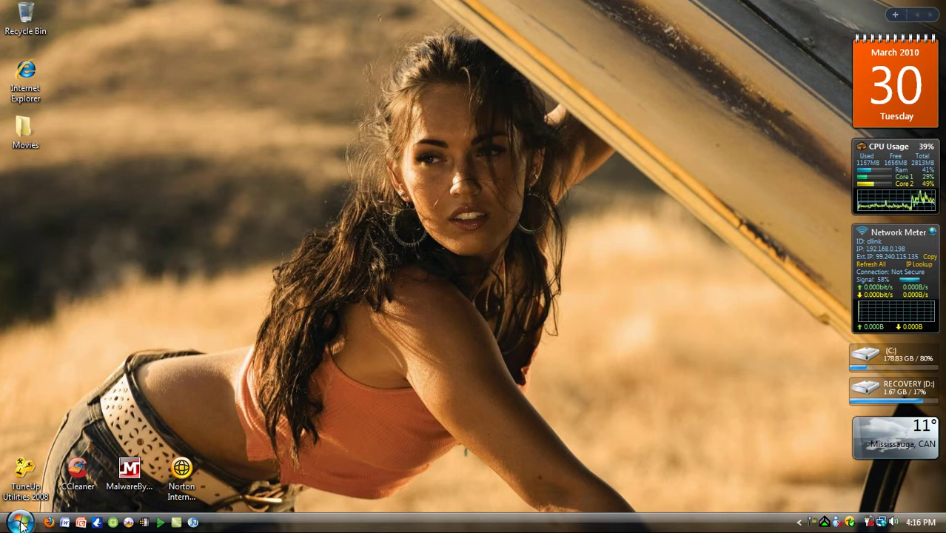
Open Computer's Properties from the Start menu, then Advanced system settings.
{"action": "left_click", "coordinate": [20, 524]}
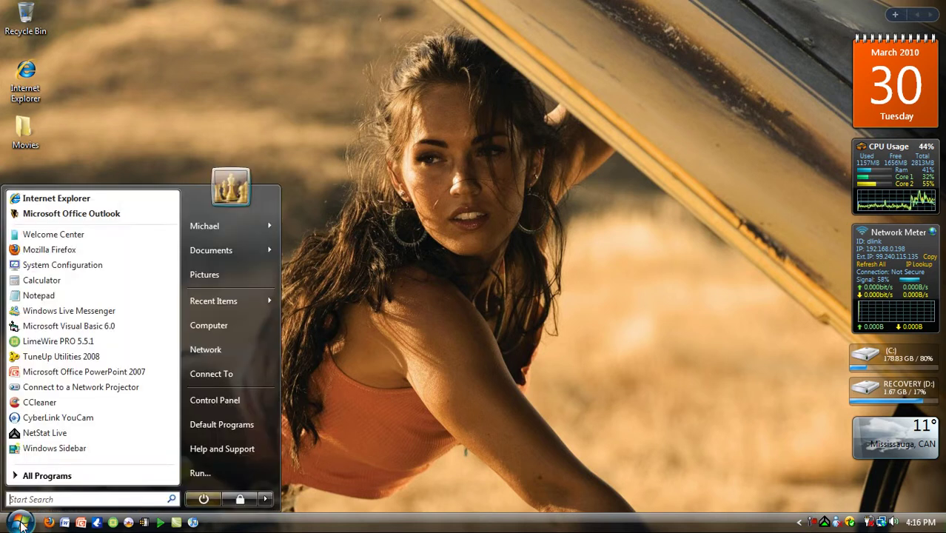
{"action": "right_click", "coordinate": [230, 325]}
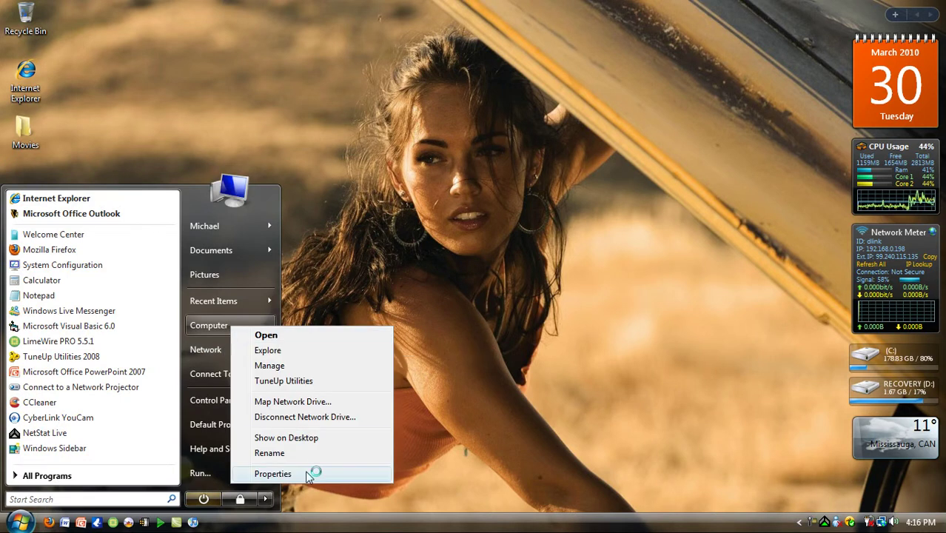
{"action": "left_click", "coordinate": [312, 472]}
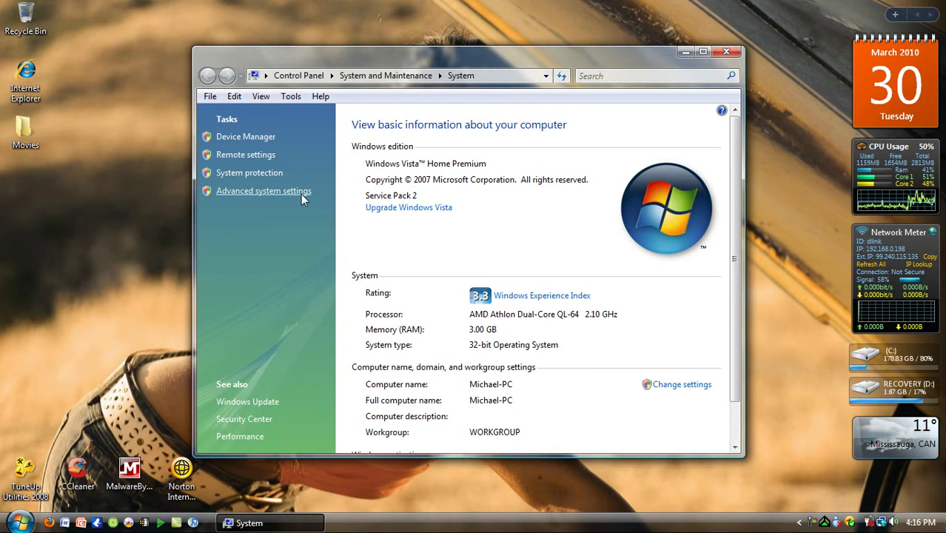
{"action": "left_click", "coordinate": [293, 192]}
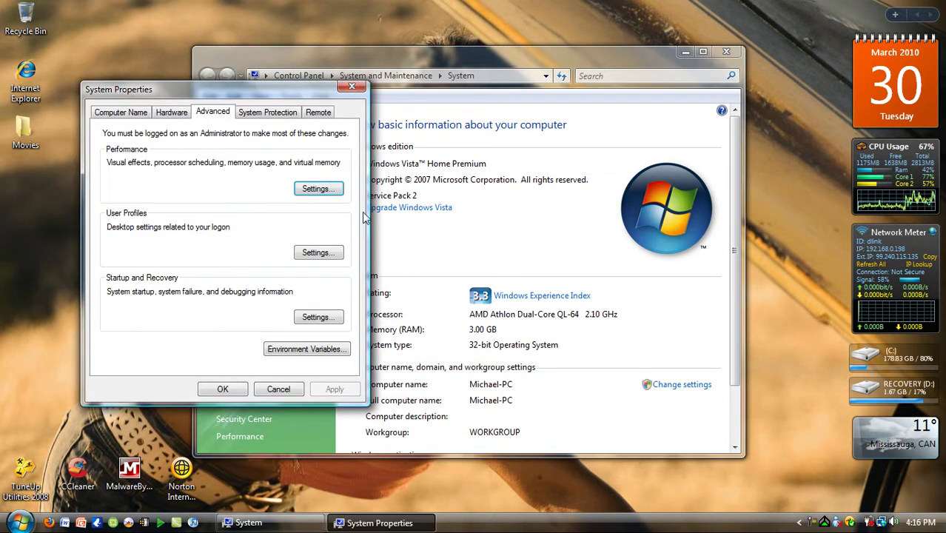
Open the Performance Settings and scroll through the Visual Effects list.
{"action": "left_click", "coordinate": [331, 192]}
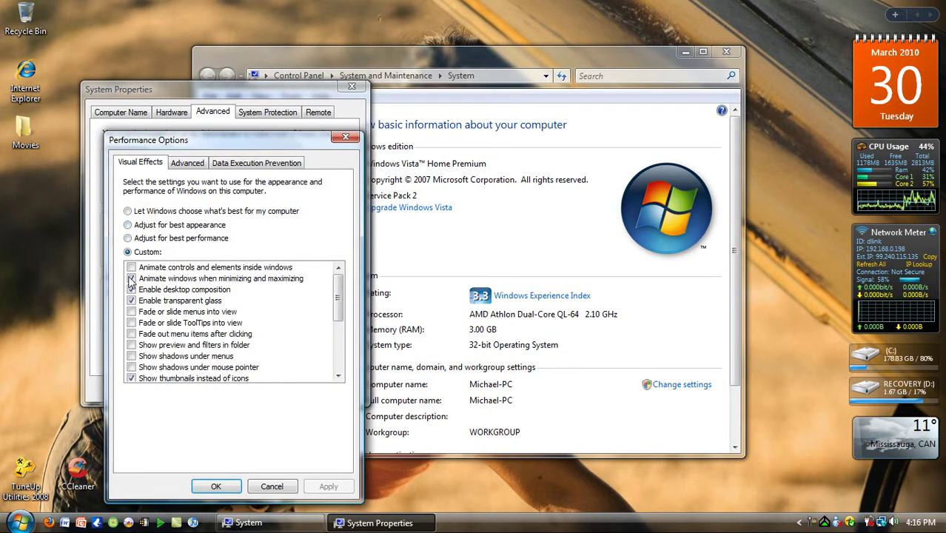
{"action": "left_click_drag", "start_coordinate": [340, 297], "coordinate": [340, 366]}
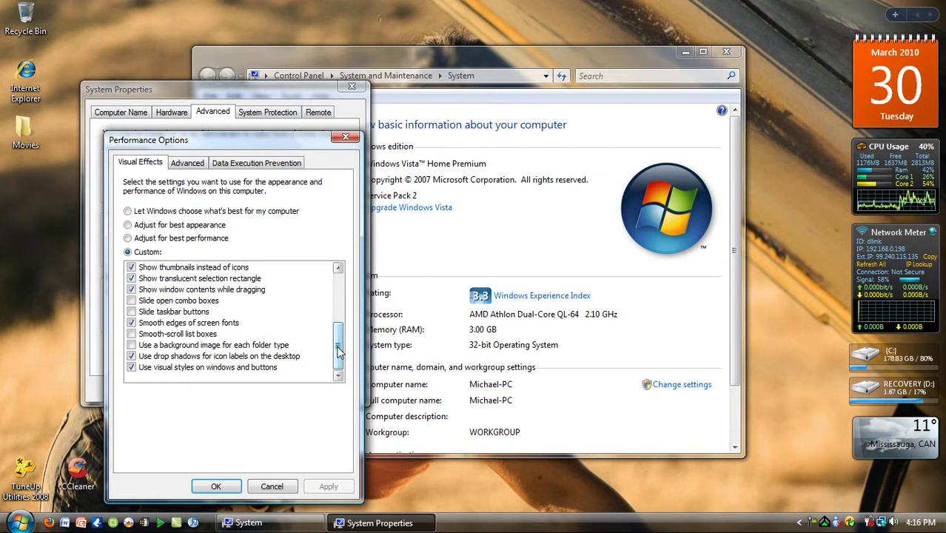
{"action": "left_click_drag", "start_coordinate": [339, 353], "coordinate": [338, 301]}
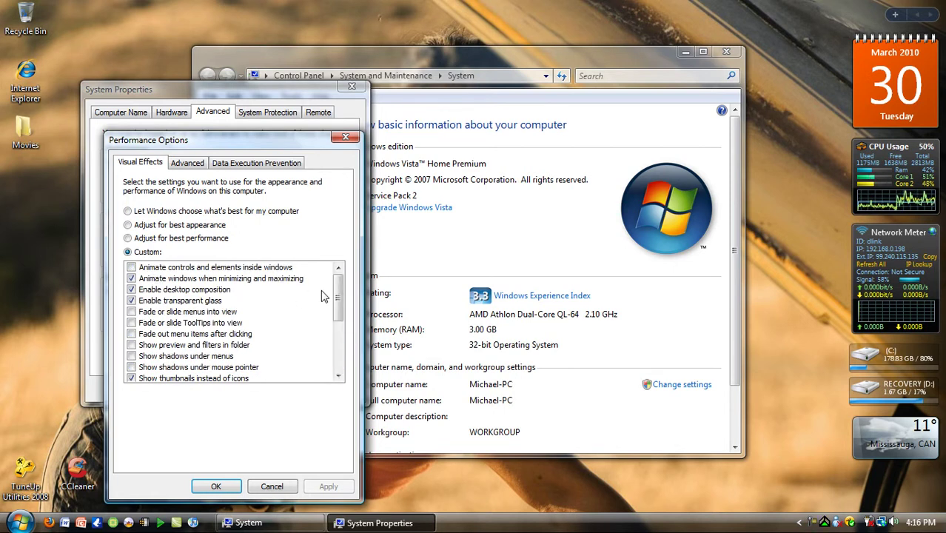
{"action": "left_click_drag", "start_coordinate": [338, 301], "coordinate": [288, 288]}
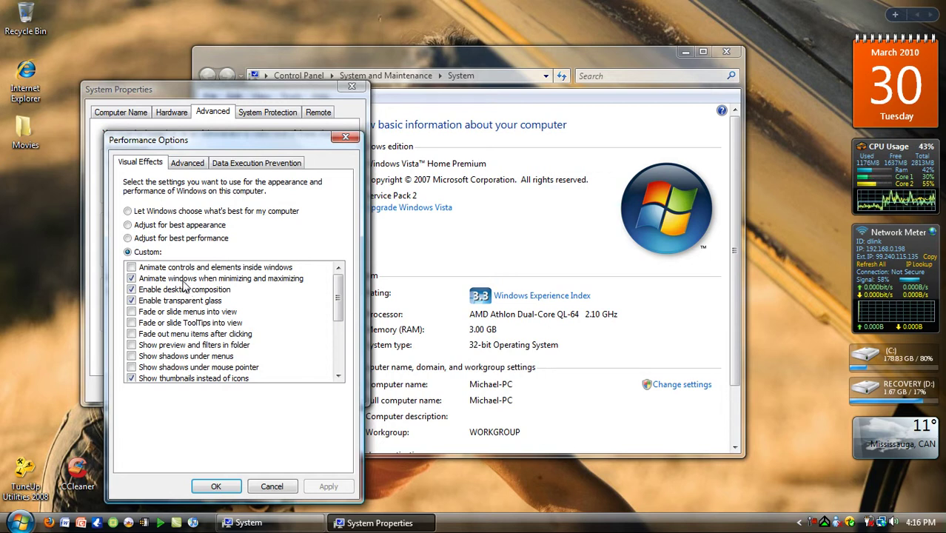
Select 'Let Windows choose', then switch the visual effects to Custom.
{"action": "left_click", "coordinate": [127, 211]}
{"action": "left_click_drag", "start_coordinate": [339, 313], "coordinate": [339, 278]}
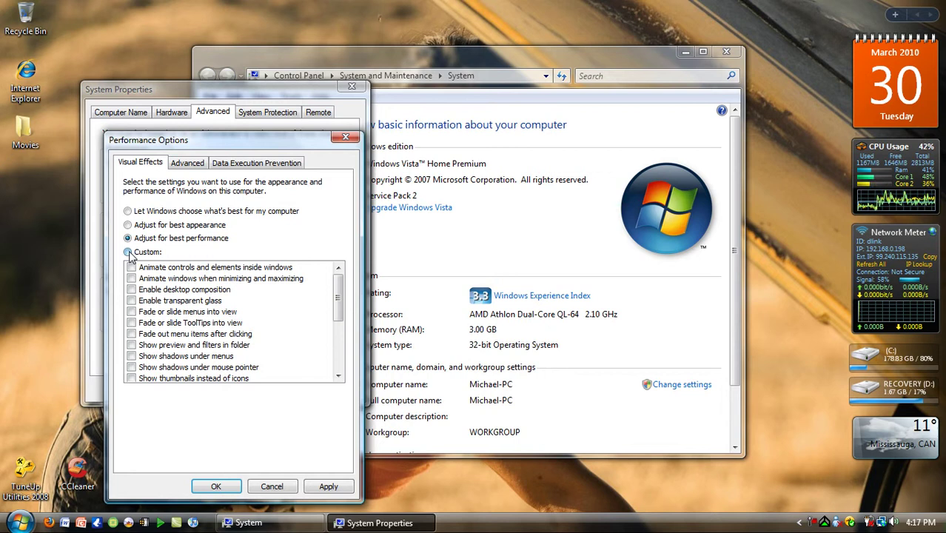
{"action": "left_click", "coordinate": [128, 252]}
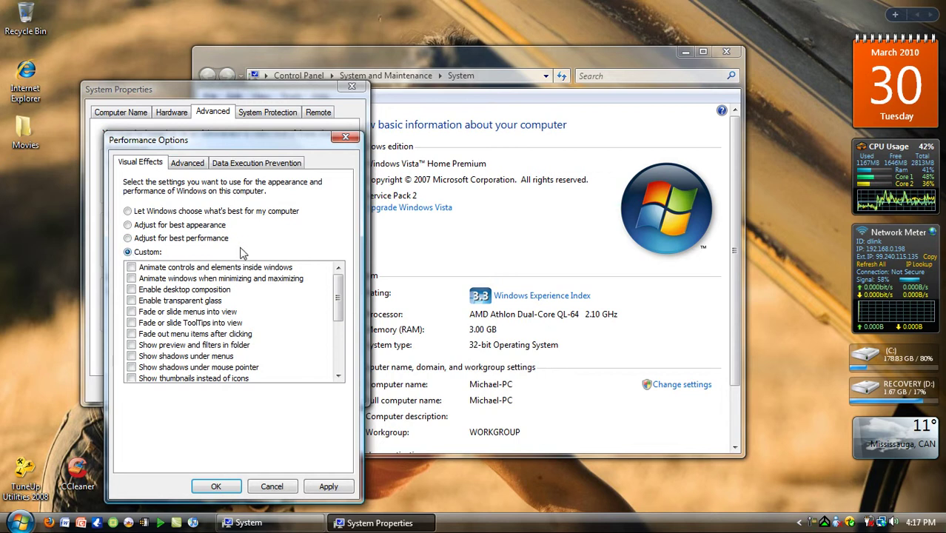
Tick Animate windows, Enable desktop composition and Enable transparent glass.
{"action": "left_click", "coordinate": [131, 279]}
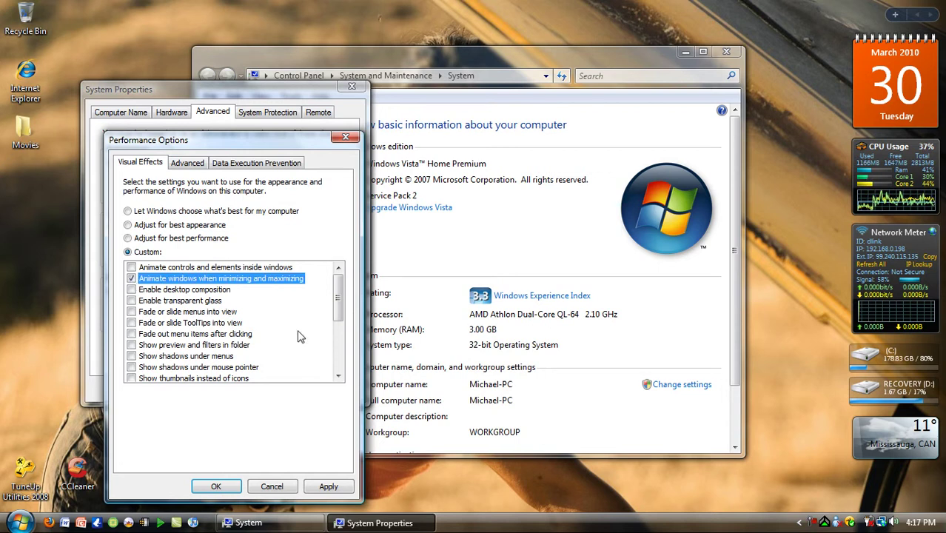
{"action": "left_click", "coordinate": [132, 290]}
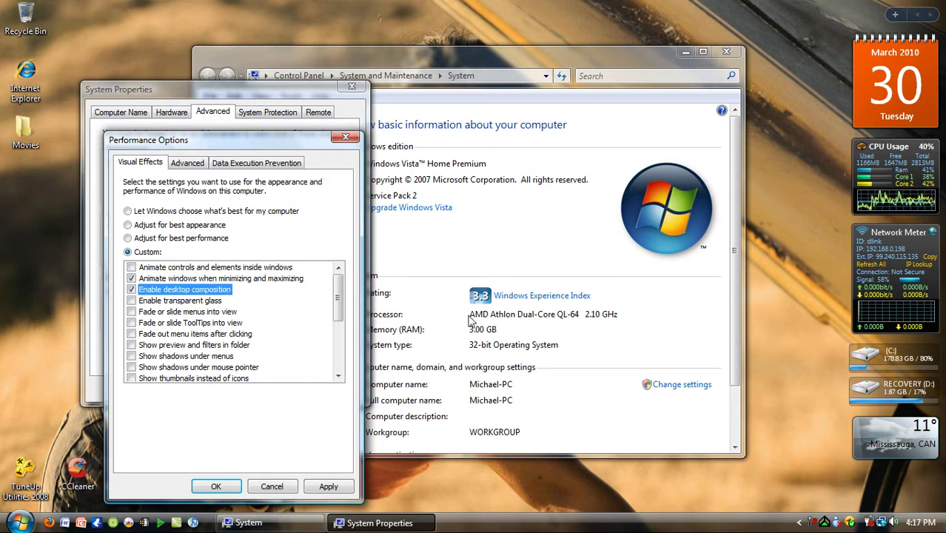
{"action": "left_click", "coordinate": [132, 302]}
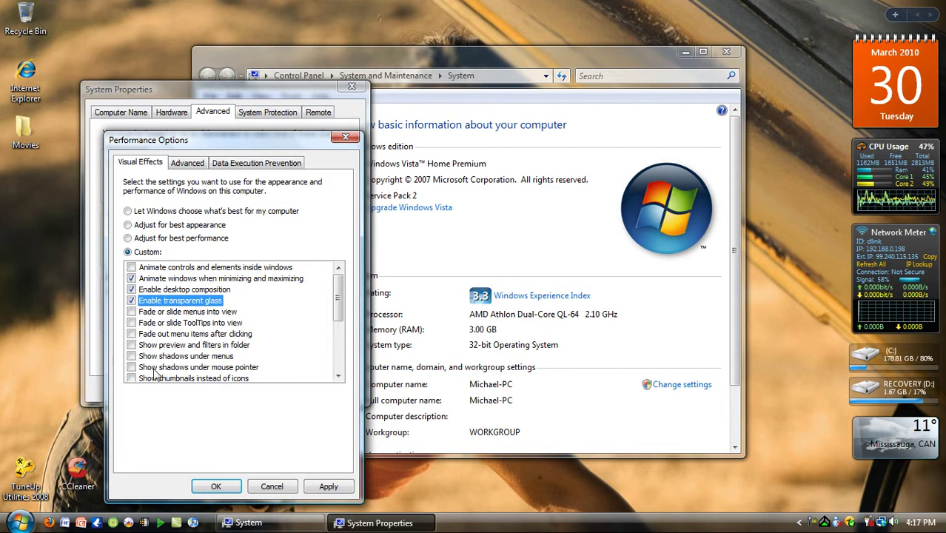
{"action": "left_click_drag", "start_coordinate": [335, 305], "coordinate": [338, 317]}
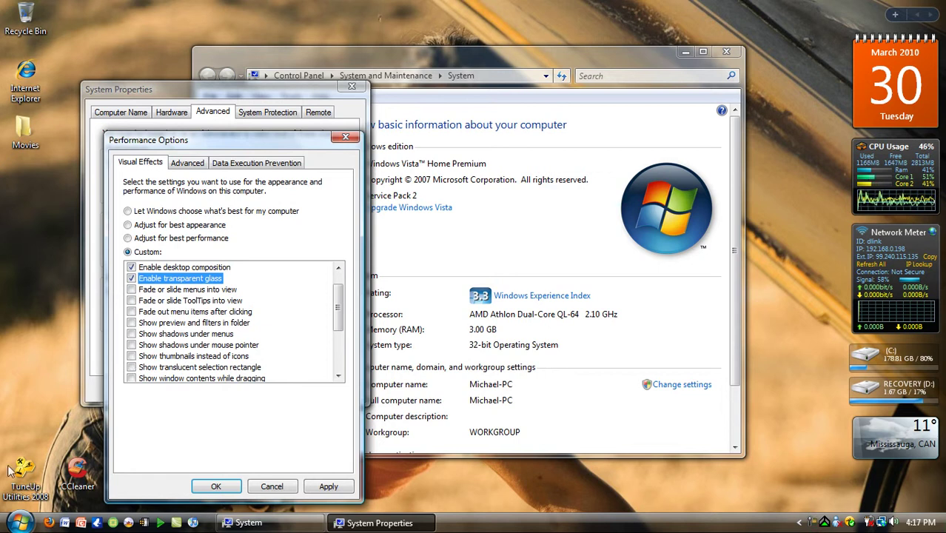
Return to Performance Options and apply the chosen visual effects.
{"action": "key", "text": "super"}
{"action": "key", "text": "super"}
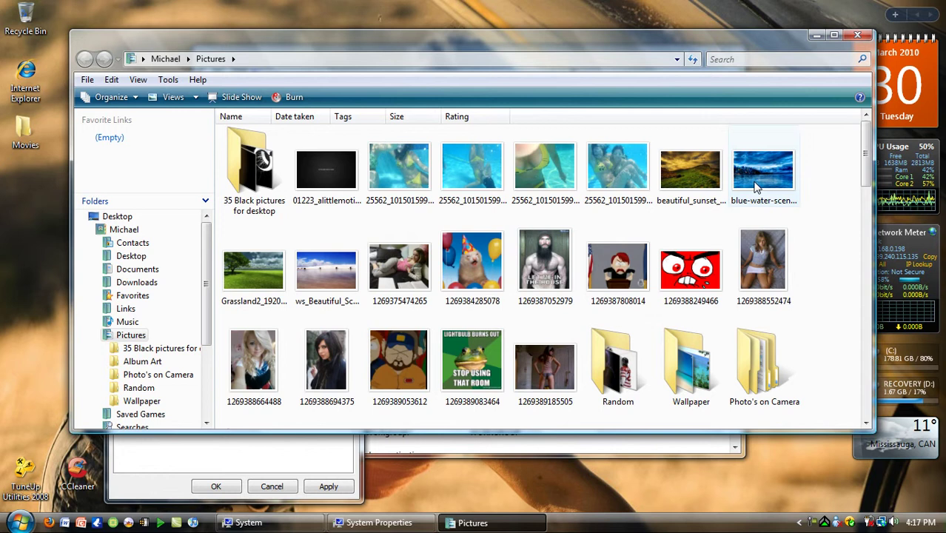
{"action": "left_click", "coordinate": [267, 524]}
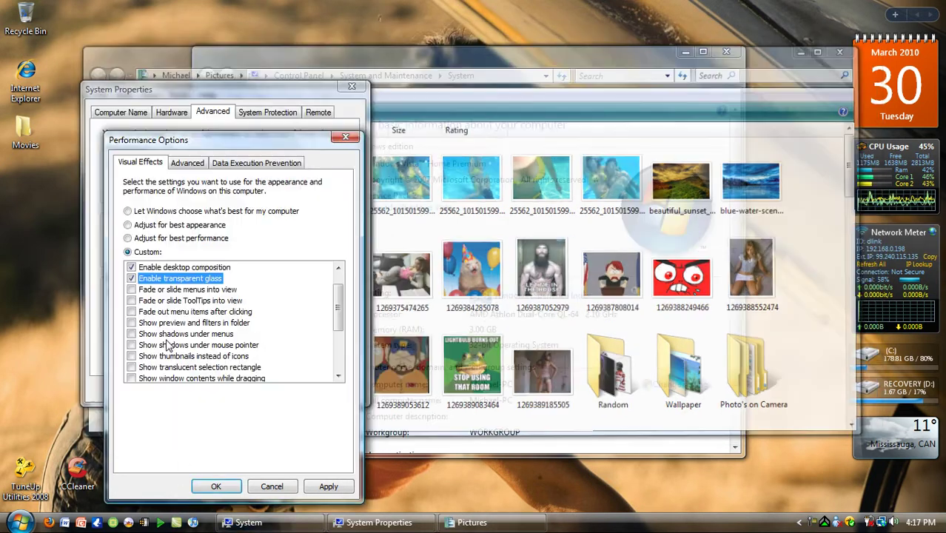
{"action": "left_click", "coordinate": [323, 490]}
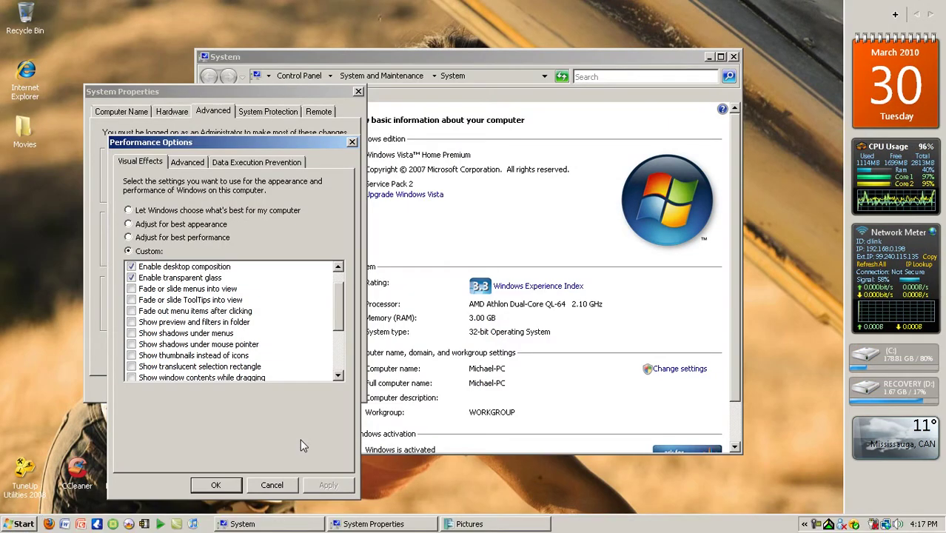
Close the Pictures folder and tick 'Show thumbnails instead of icons'.
{"action": "left_click", "coordinate": [448, 522]}
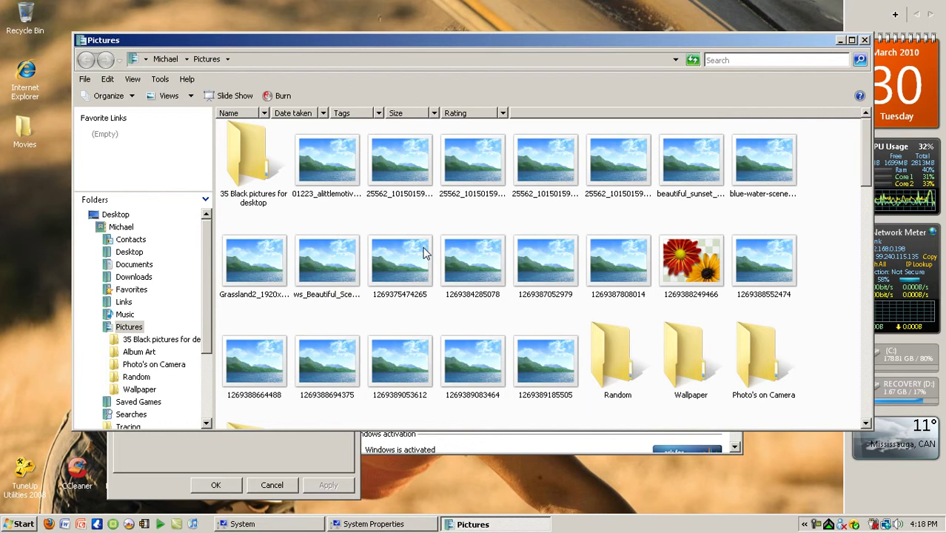
{"action": "left_click_drag", "start_coordinate": [866, 163], "coordinate": [864, 126]}
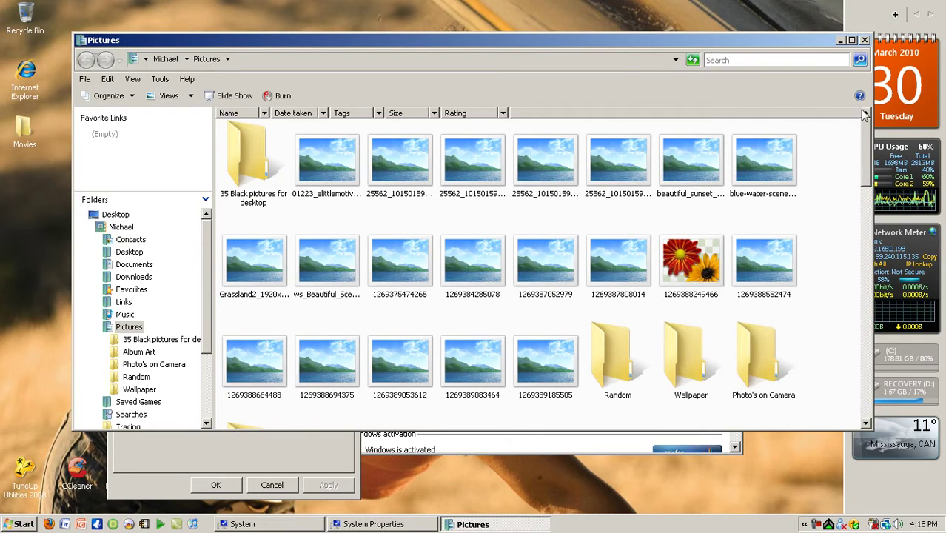
{"action": "left_click", "coordinate": [864, 40]}
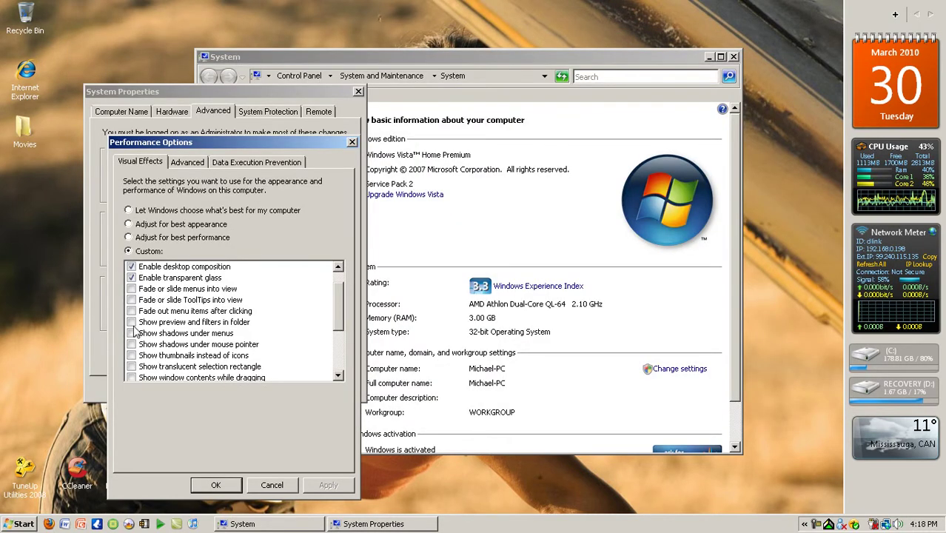
{"action": "left_click", "coordinate": [132, 355]}
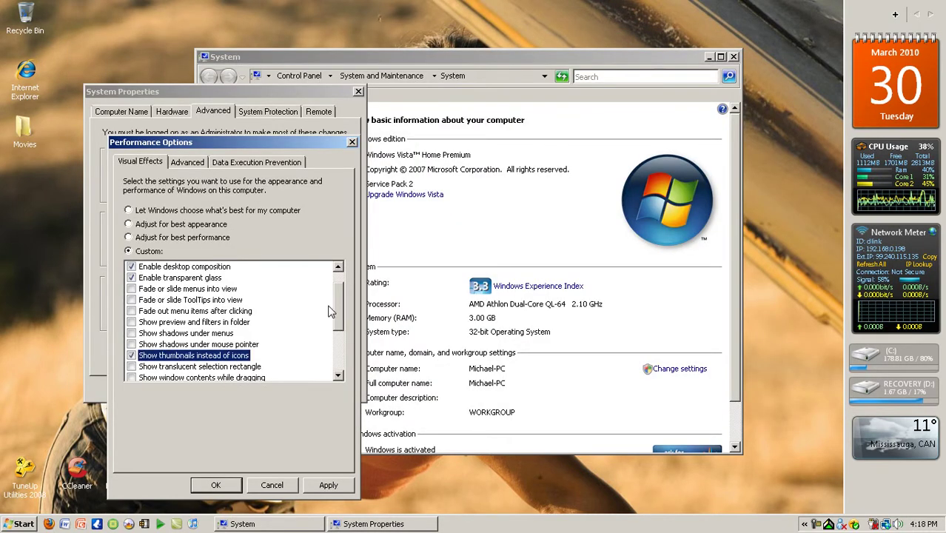
Tick 'Show translucent selection rectangle' and 'Show window contents while dragging', testing each on the desktop.
{"action": "scroll", "coordinate": [337, 307], "scroll_direction": "down", "scroll_amount": 1}
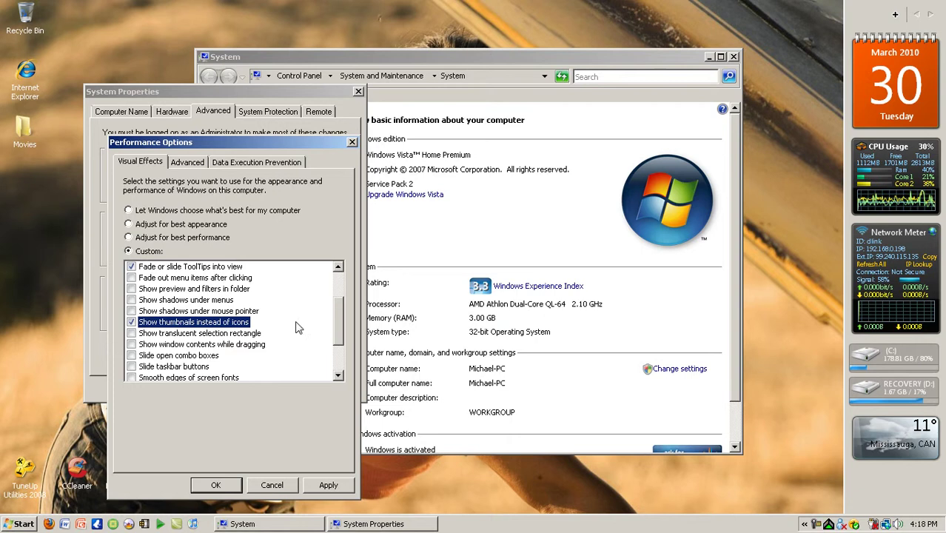
{"action": "left_click", "coordinate": [132, 334]}
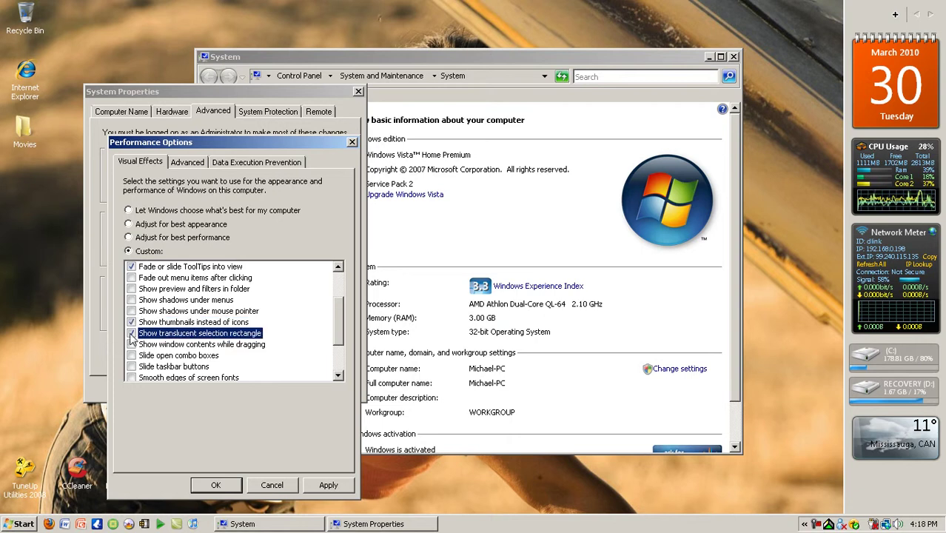
{"action": "left_click_drag", "start_coordinate": [84, 31], "coordinate": [345, 41]}
{"action": "left_click_drag", "start_coordinate": [167, 41], "coordinate": [305, 34]}
{"action": "left_click_drag", "start_coordinate": [83, 12], "coordinate": [191, 82]}
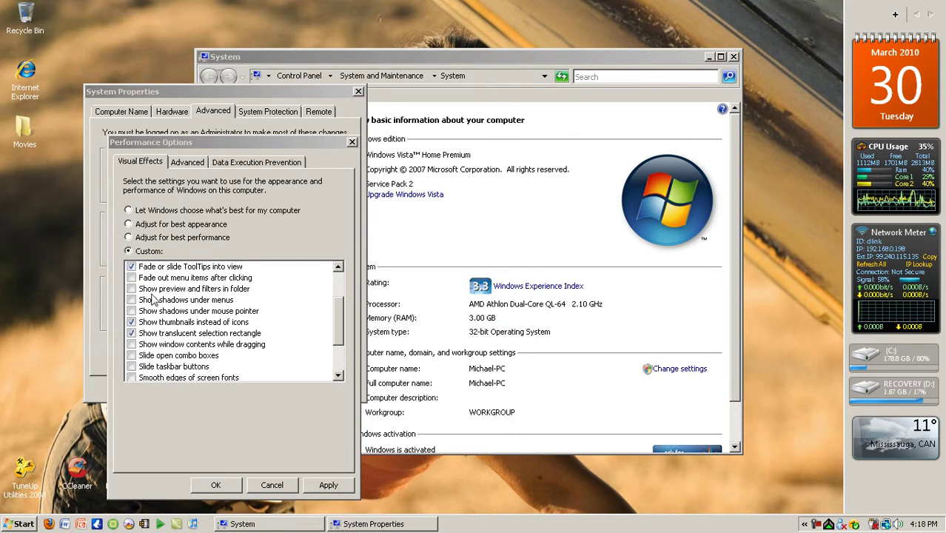
{"action": "left_click", "coordinate": [131, 348]}
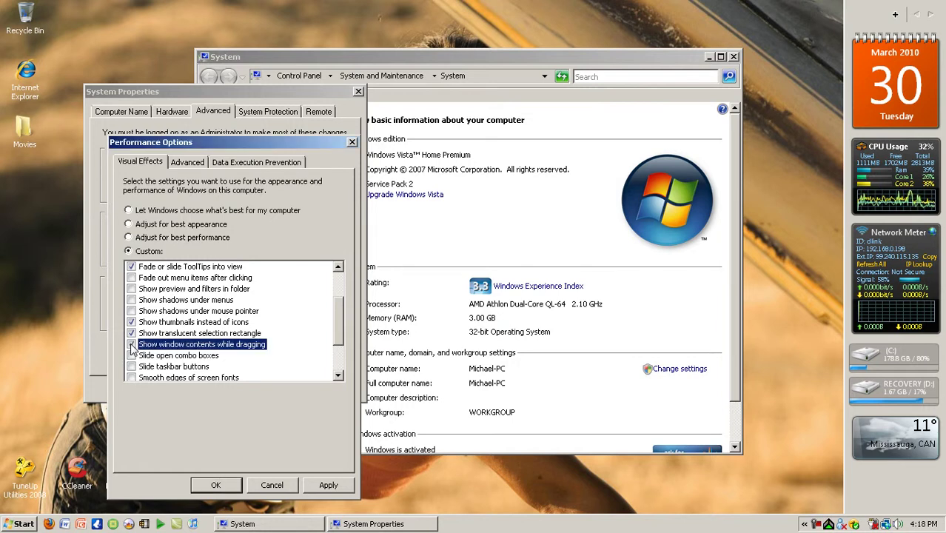
{"action": "mouse_move", "coordinate": [270, 145]}
{"action": "left_mouse_down"}
{"action": "mouse_move", "coordinate": [549, 87]}
{"action": "mouse_move", "coordinate": [680, 84]}
{"action": "mouse_move", "coordinate": [360, 140]}
{"action": "mouse_move", "coordinate": [256, 140]}
{"action": "mouse_move", "coordinate": [265, 140]}
{"action": "left_mouse_up"}
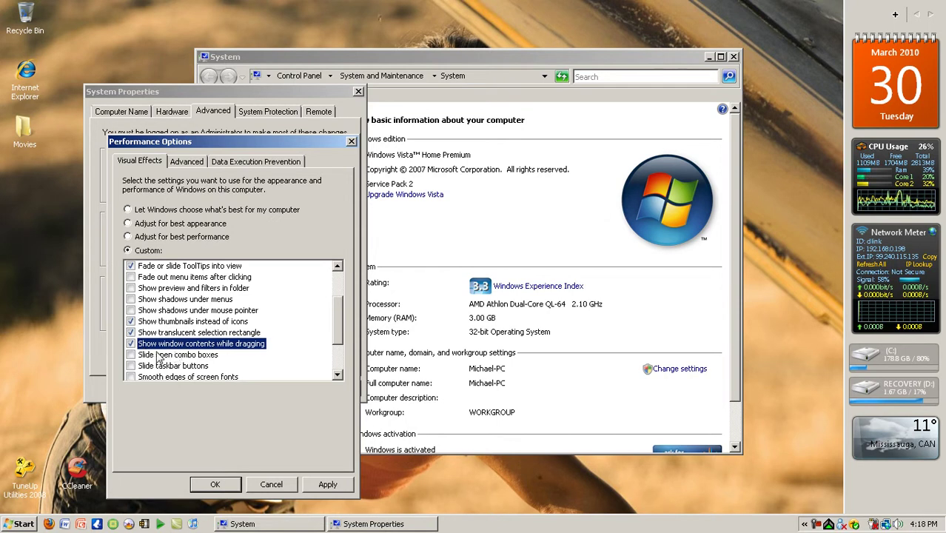
Tick 'Smooth edges of screen fonts' and check the result by selecting desktop icons.
{"action": "scroll", "coordinate": [276, 353], "scroll_direction": "down", "scroll_amount": 2}
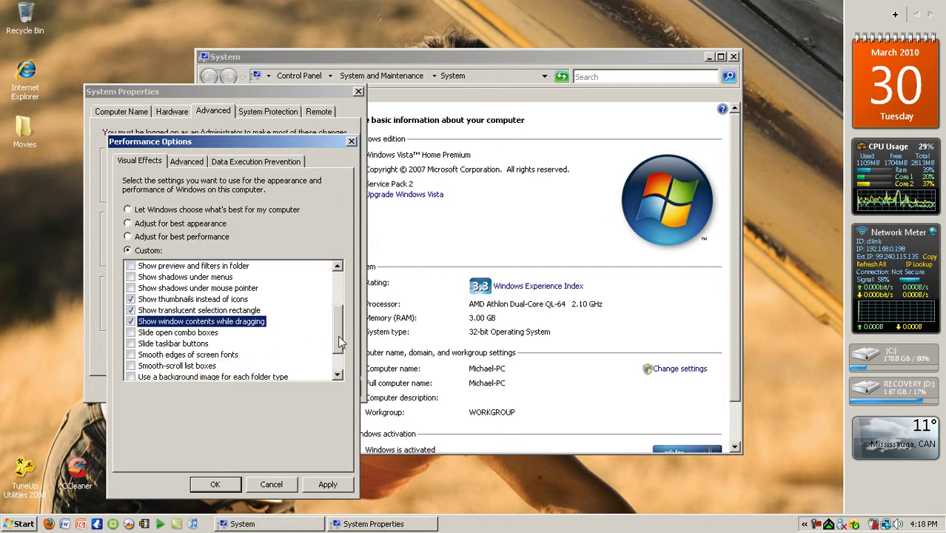
{"action": "left_click", "coordinate": [130, 333]}
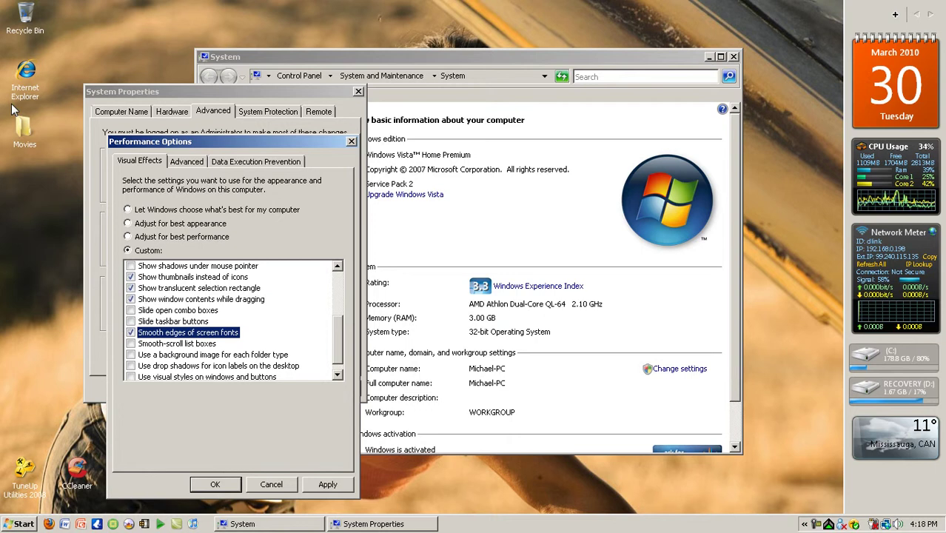
{"action": "left_click", "coordinate": [22, 33]}
{"action": "left_click", "coordinate": [71, 47]}
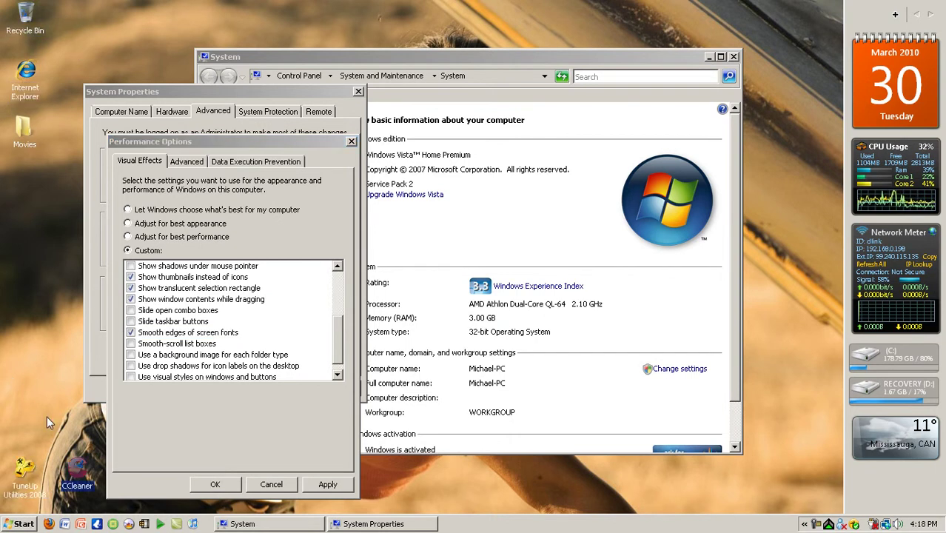
{"action": "left_click", "coordinate": [37, 498]}
{"action": "left_click", "coordinate": [53, 482]}
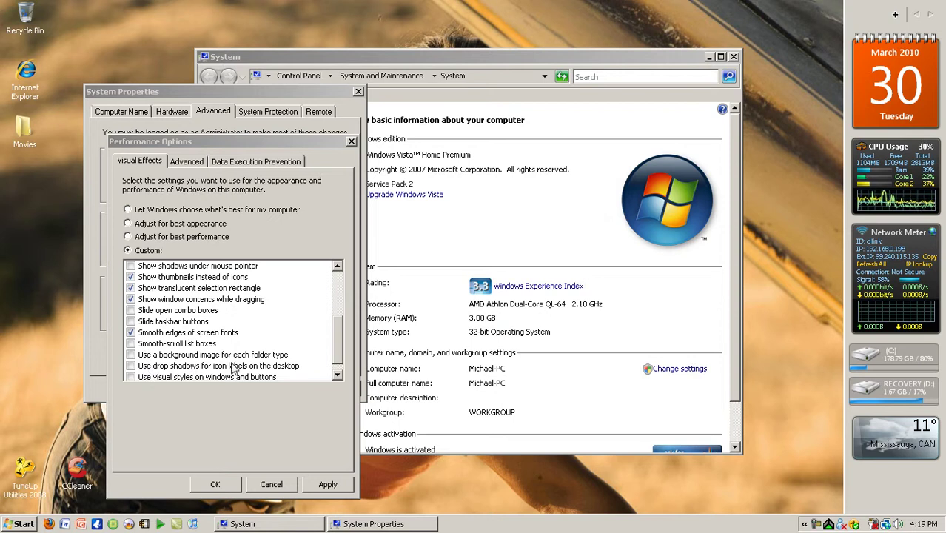
Tick 'Use drop shadows for icon labels on the desktop' and check it on desktop icons.
{"action": "left_click", "coordinate": [133, 367]}
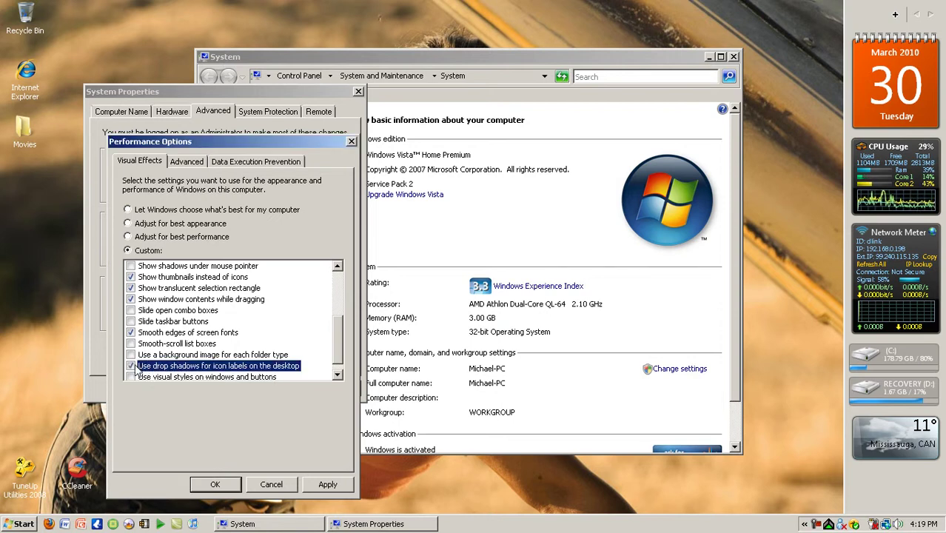
{"action": "left_click", "coordinate": [26, 199]}
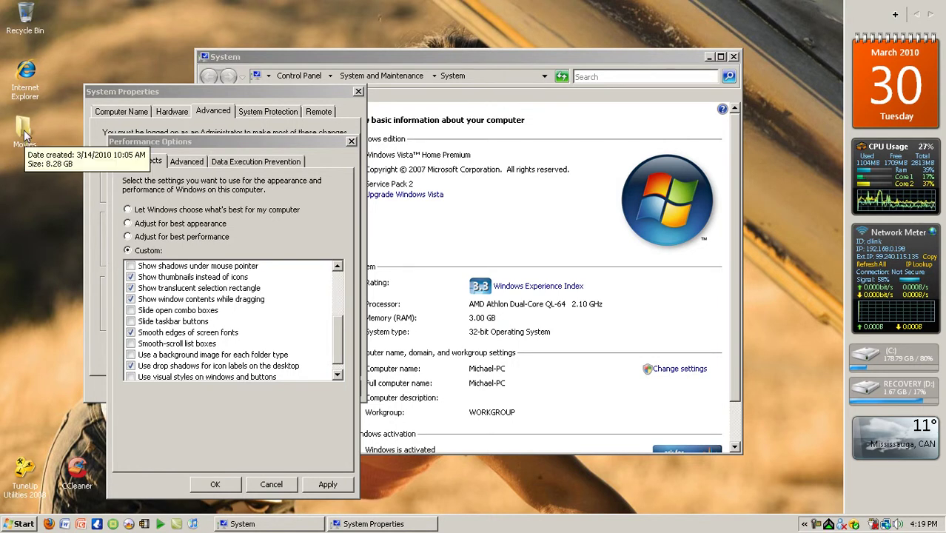
{"action": "left_click", "coordinate": [26, 136]}
{"action": "left_click", "coordinate": [24, 168]}
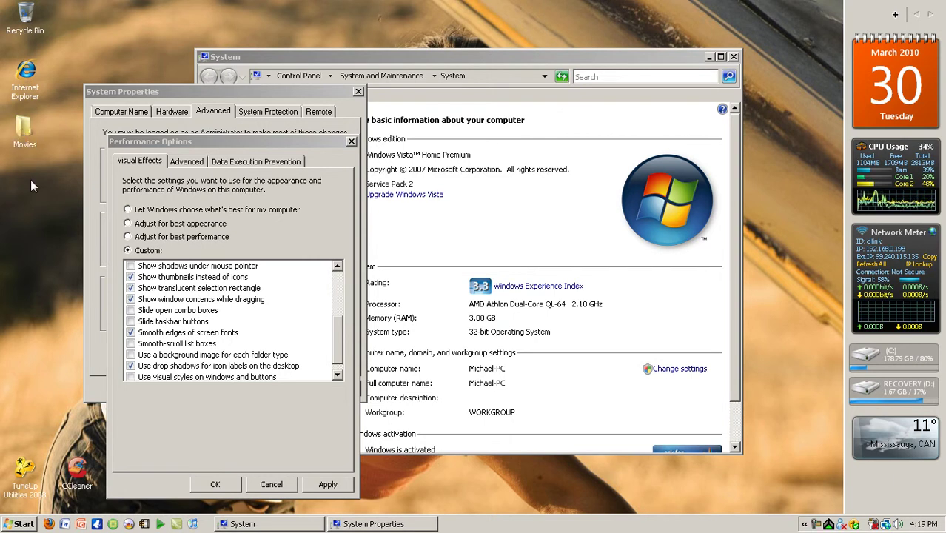
{"action": "left_click", "coordinate": [22, 137]}
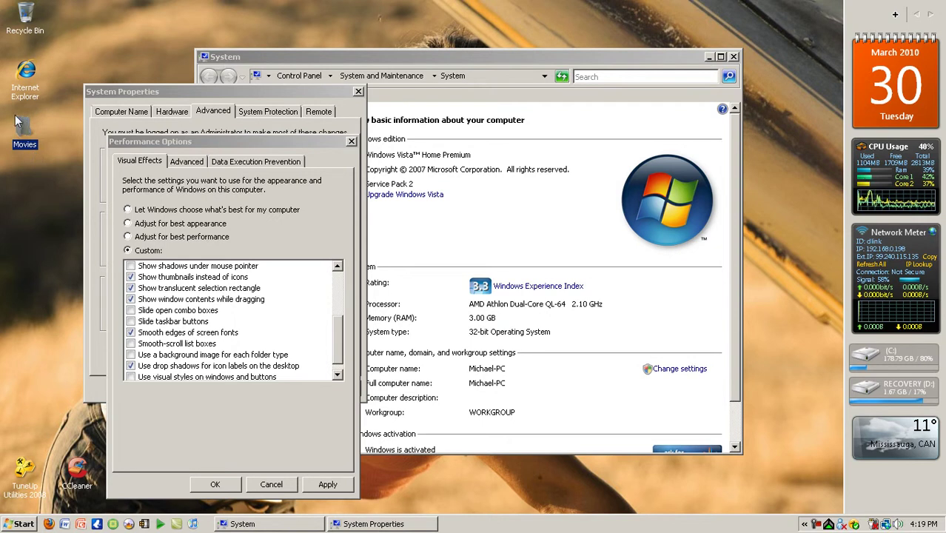
Tick 'Use visual styles on windows and buttons'.
{"action": "left_click", "coordinate": [288, 365]}
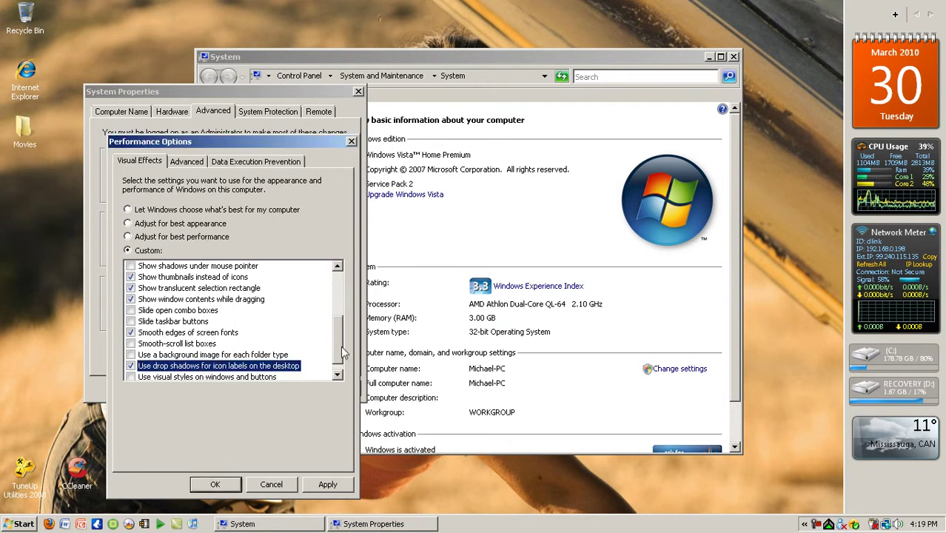
{"action": "left_click", "coordinate": [337, 375]}
{"action": "left_click", "coordinate": [132, 367]}
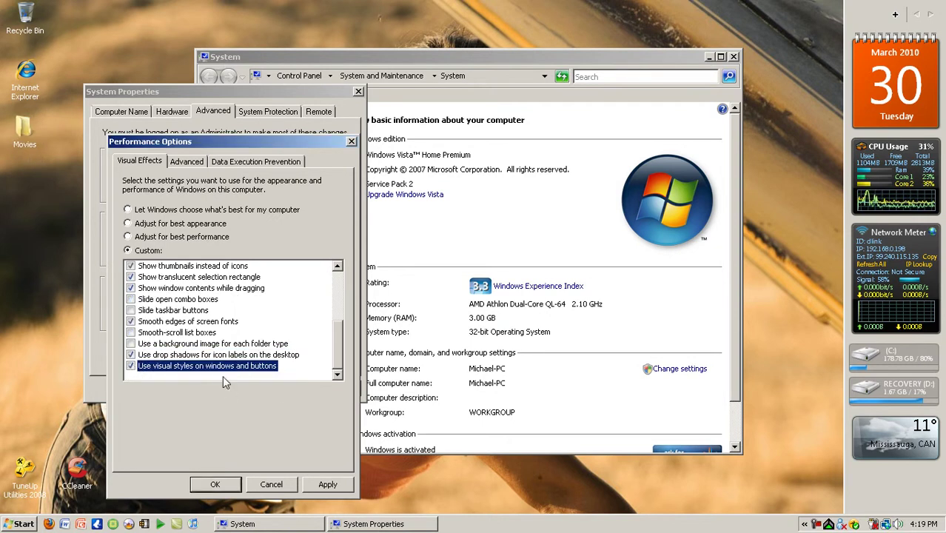
Apply the custom effects, confirm both dialogs with OK, and close the System window.
{"action": "left_click", "coordinate": [327, 485]}
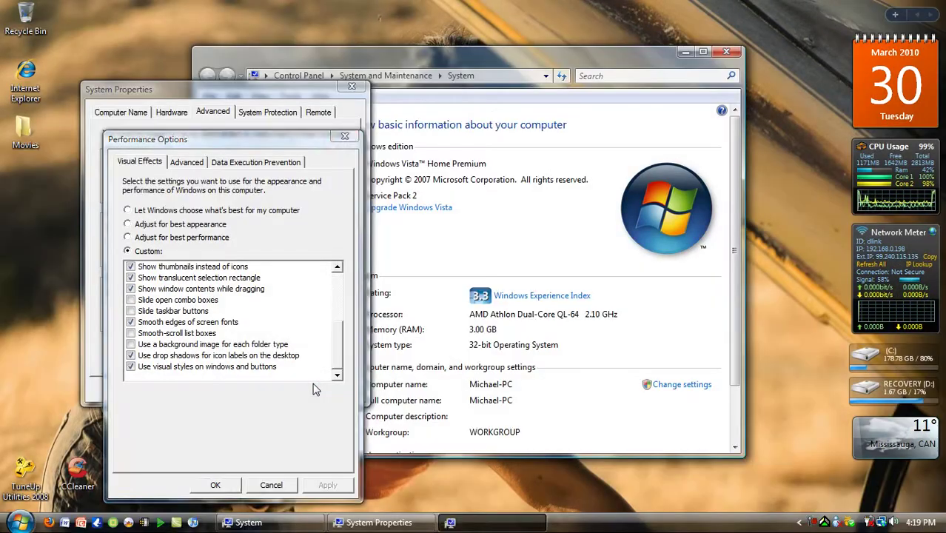
{"action": "left_click", "coordinate": [215, 485]}
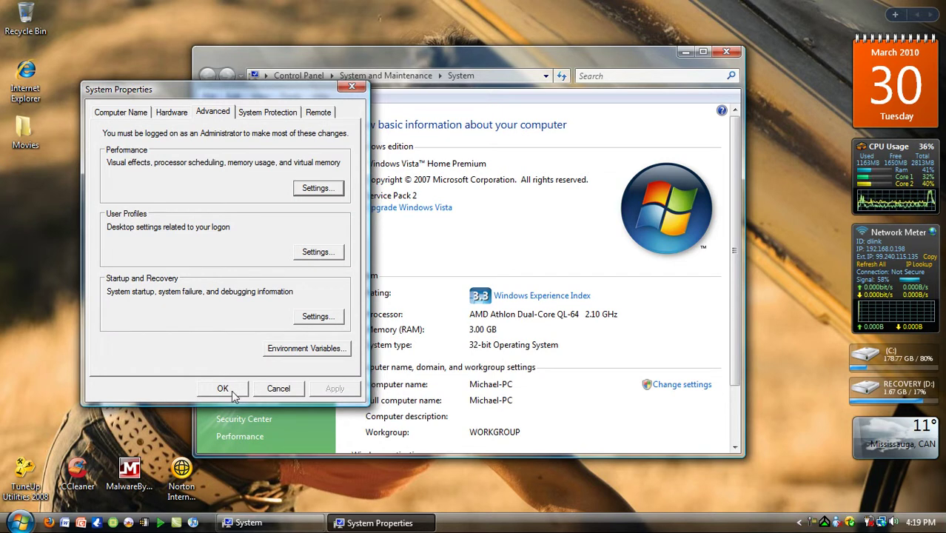
{"action": "left_click", "coordinate": [231, 389]}
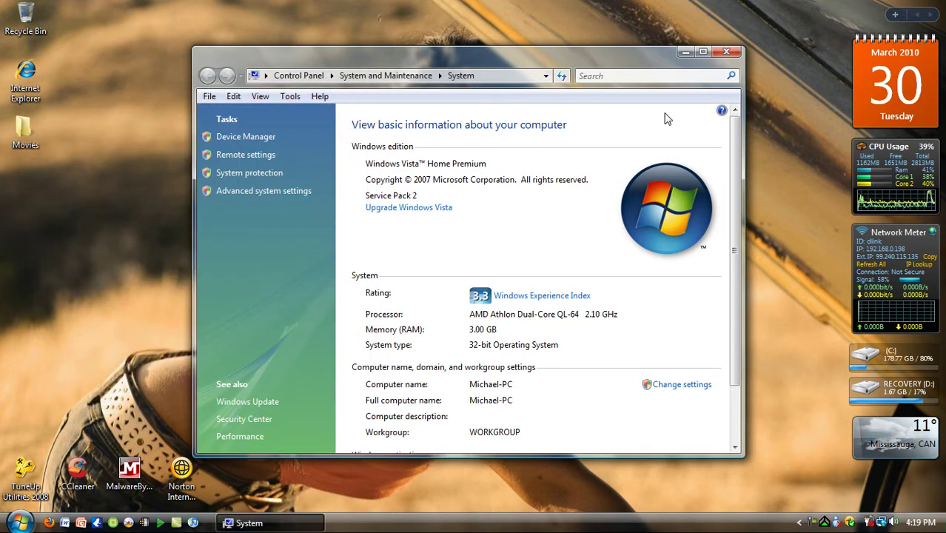
{"action": "left_click", "coordinate": [721, 52]}
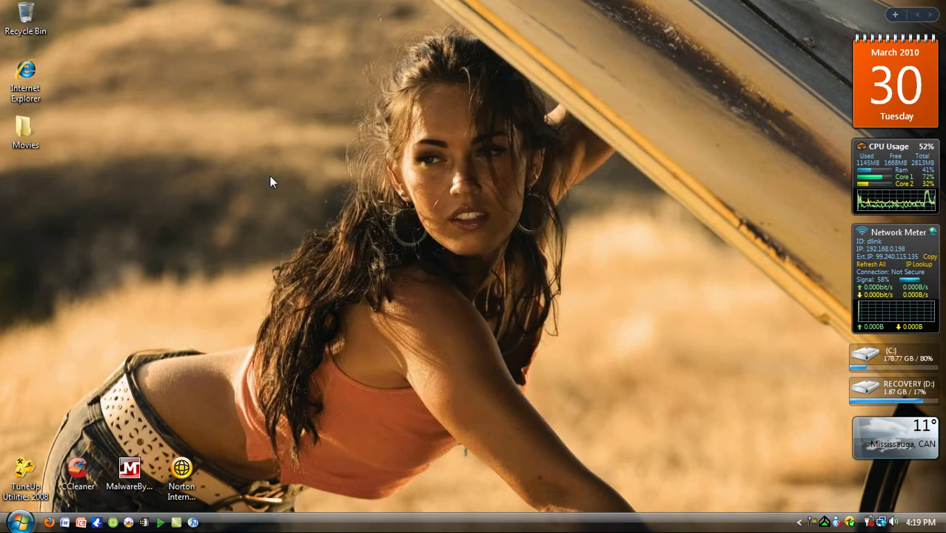
{"action": "left_click_drag", "start_coordinate": [140, 1], "coordinate": [93, 10]}
{"action": "left_click_drag", "start_coordinate": [757, 387], "coordinate": [86, 3]}
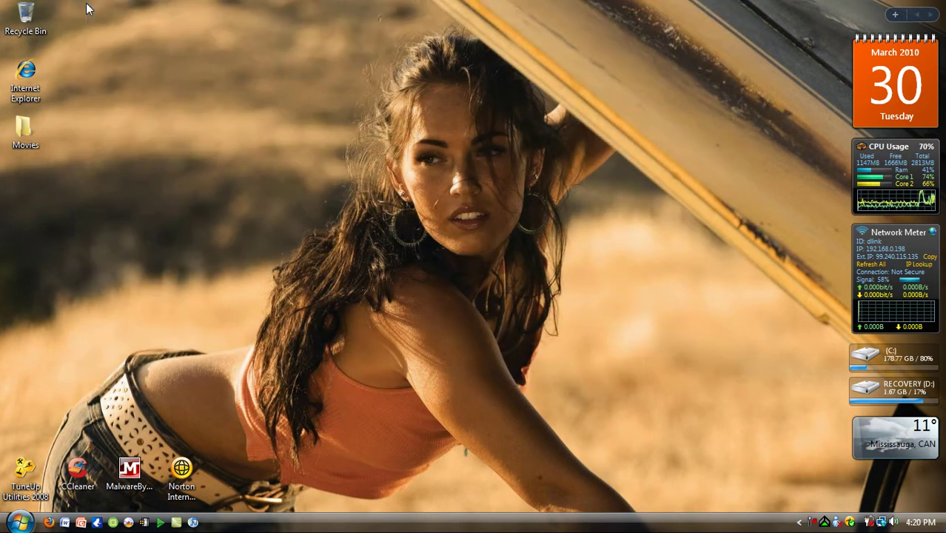
{"action": "left_click_drag", "start_coordinate": [769, 402], "coordinate": [127, 4]}
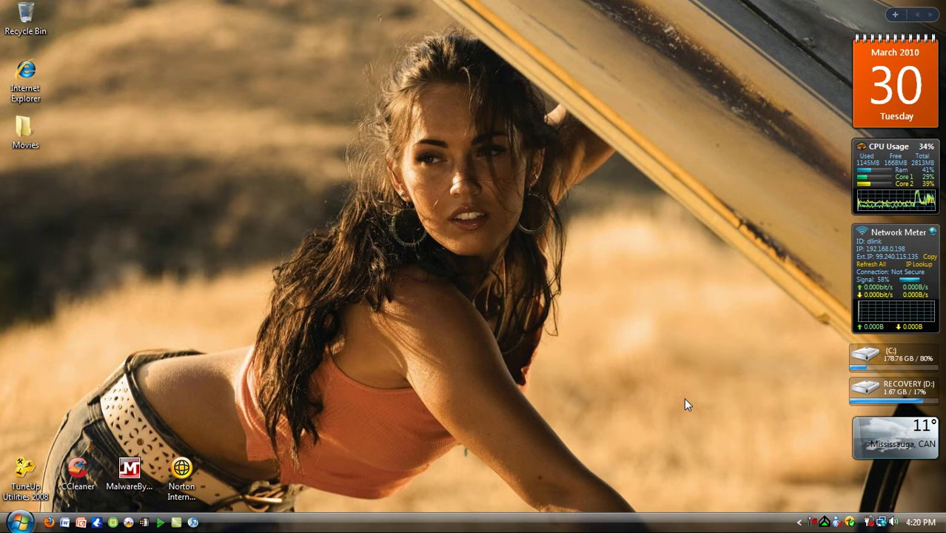
{"action": "left_click", "coordinate": [19, 522]}
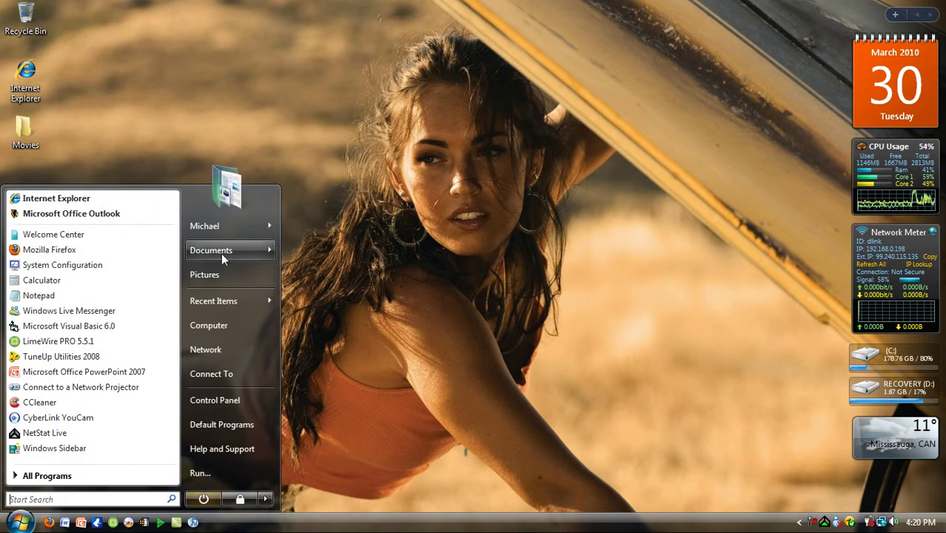
{"action": "left_click", "coordinate": [103, 27]}
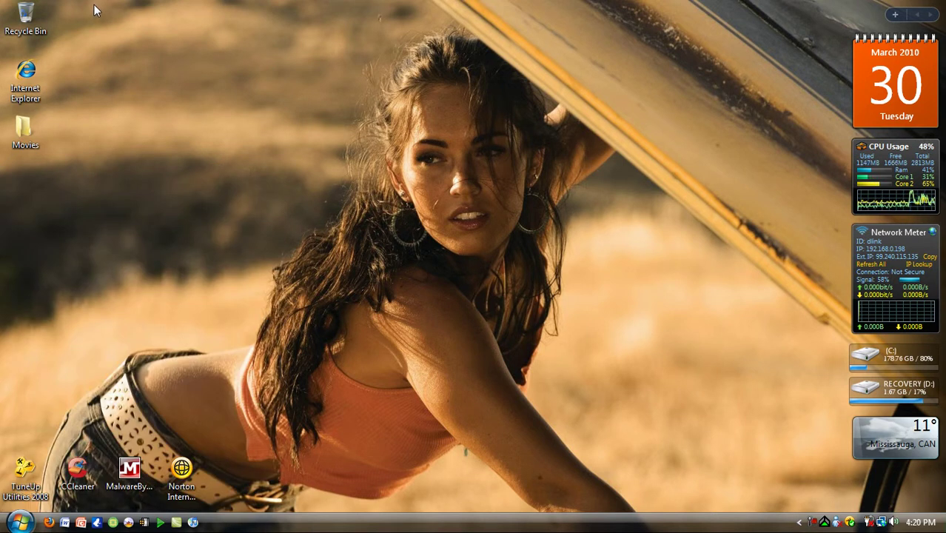
{"action": "left_click", "coordinate": [18, 522]}
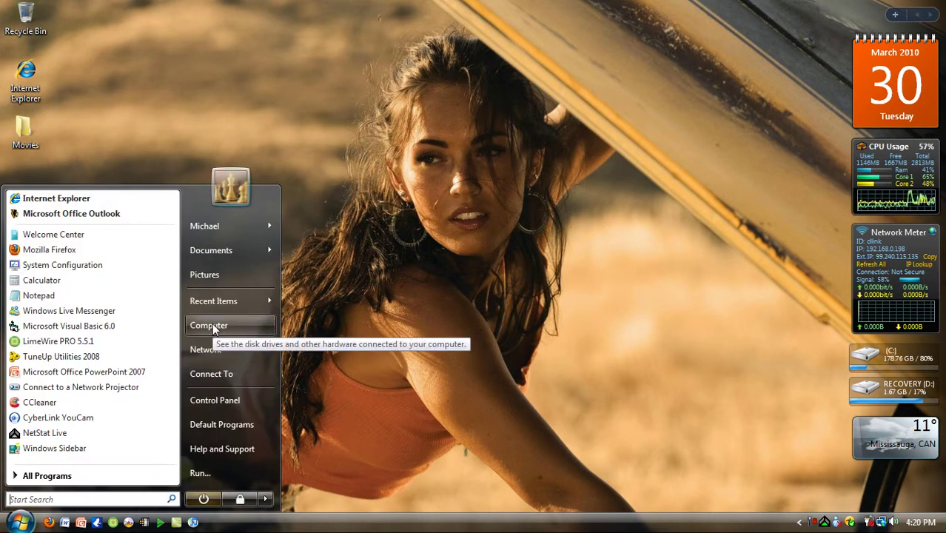
{"action": "left_click", "coordinate": [650, 349]}
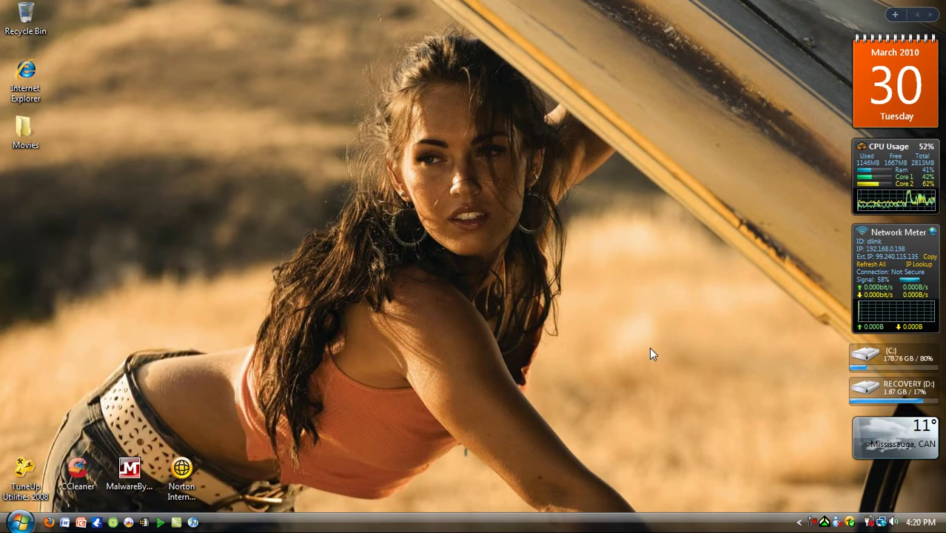